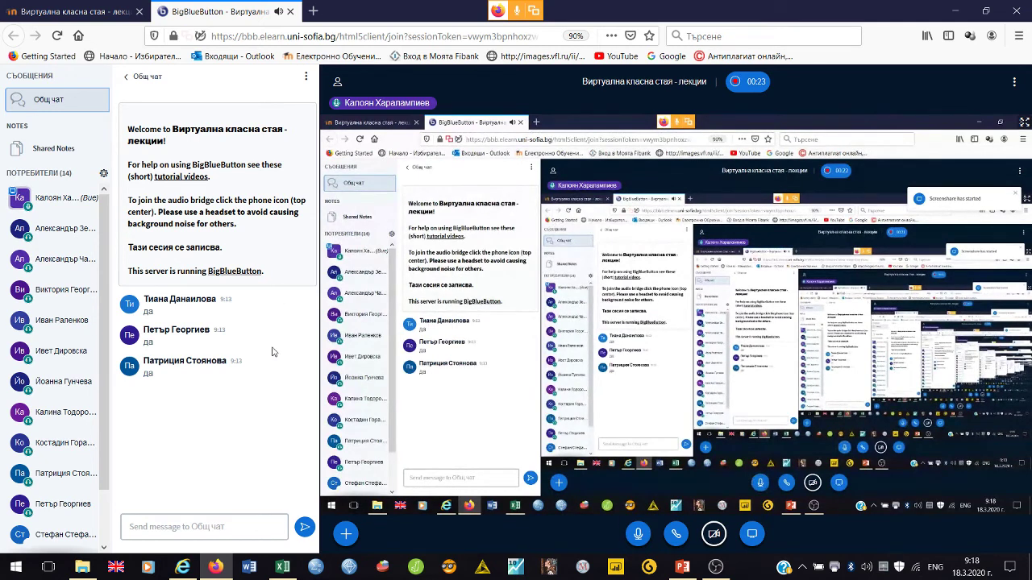
- Switch to the student workbook in Excel and open Sheet2 with the population and sample tables
{"action": "mouse_move", "coordinate": [280, 575]}
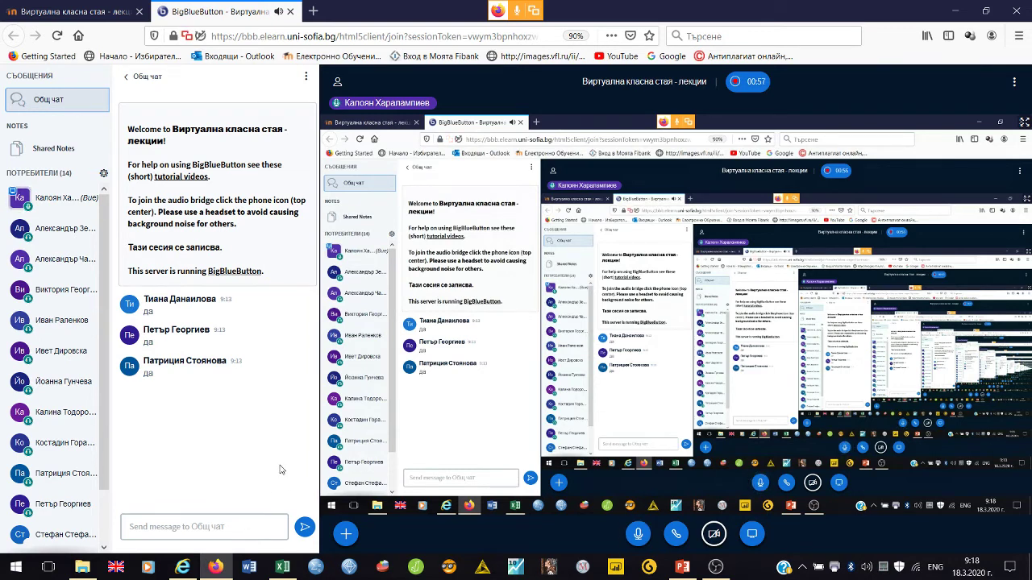
{"action": "left_click", "coordinate": [279, 571]}
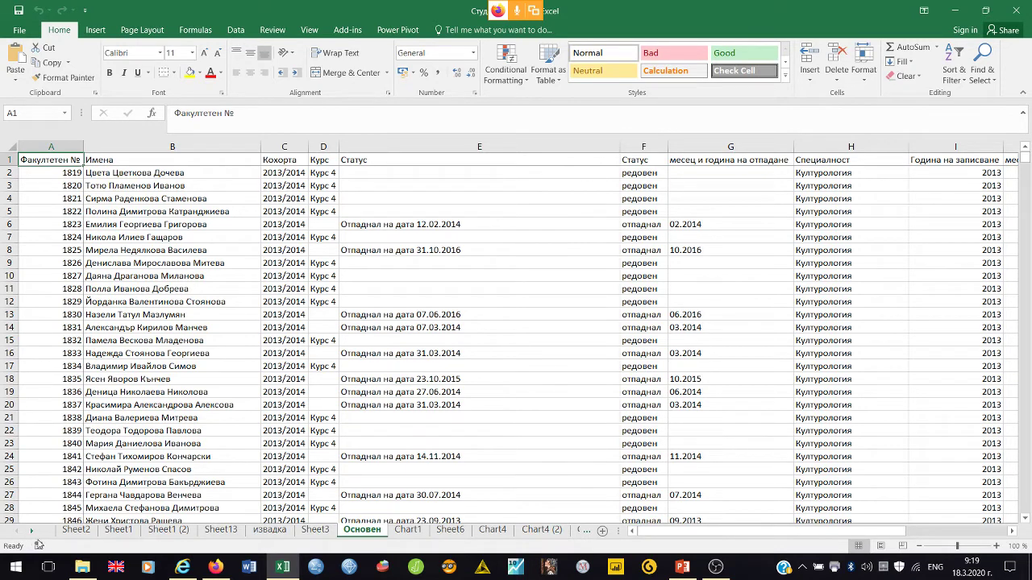
{"action": "left_click", "coordinate": [75, 530]}
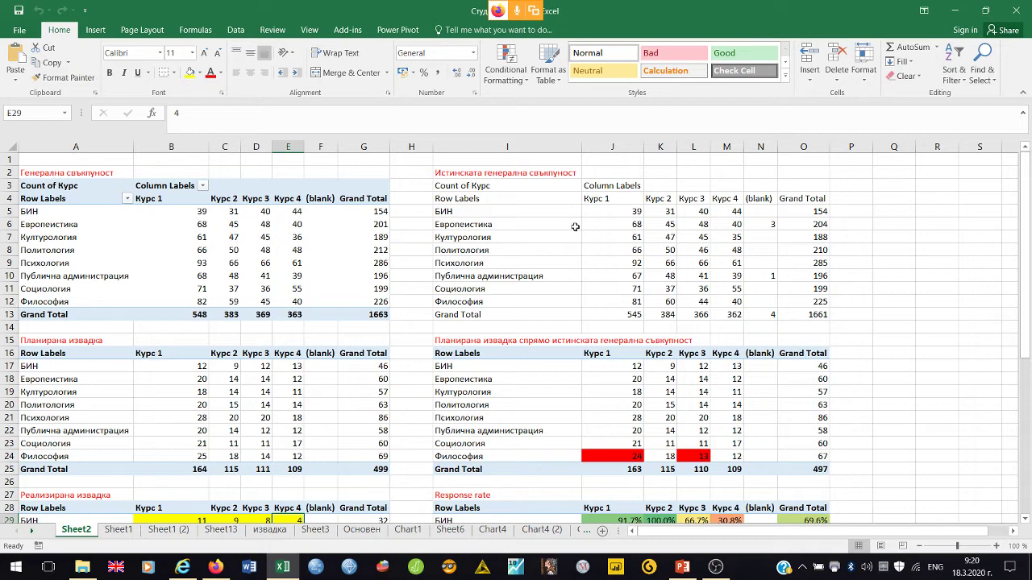
- Examine the counts by programme and course in the "Истинската генерална съвкупност" table, including its Grand Total row
{"action": "left_click", "coordinate": [634, 208]}
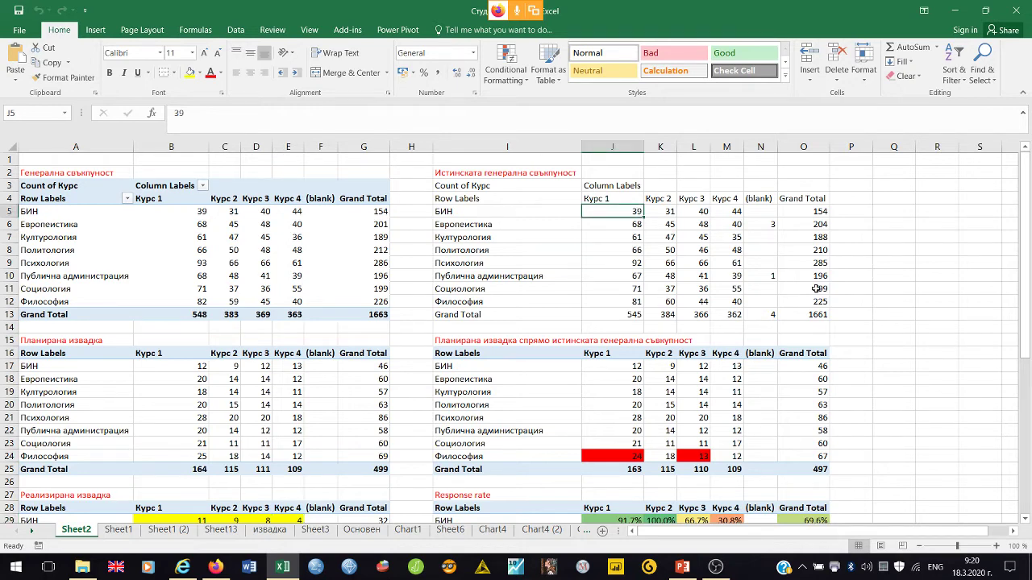
{"action": "key", "text": "Right"}
{"action": "key", "text": "Right"}
{"action": "key", "text": "Right"}
{"action": "key", "text": "Down"}
{"action": "key", "text": "Down"}
{"action": "key", "text": "Down"}
{"action": "key", "text": "Down"}
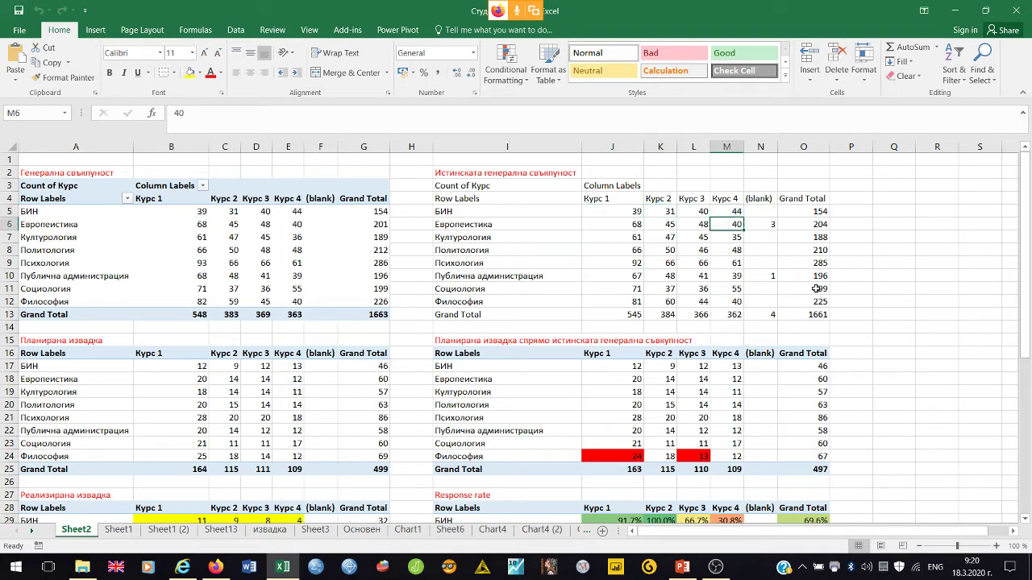
{"action": "key", "text": "Down"}
{"action": "key", "text": "Down"}
{"action": "key", "text": "Down"}
{"action": "key", "text": "Down"}
{"action": "key", "text": "Left"}
{"action": "key", "text": "Left"}
{"action": "key", "text": "Left"}
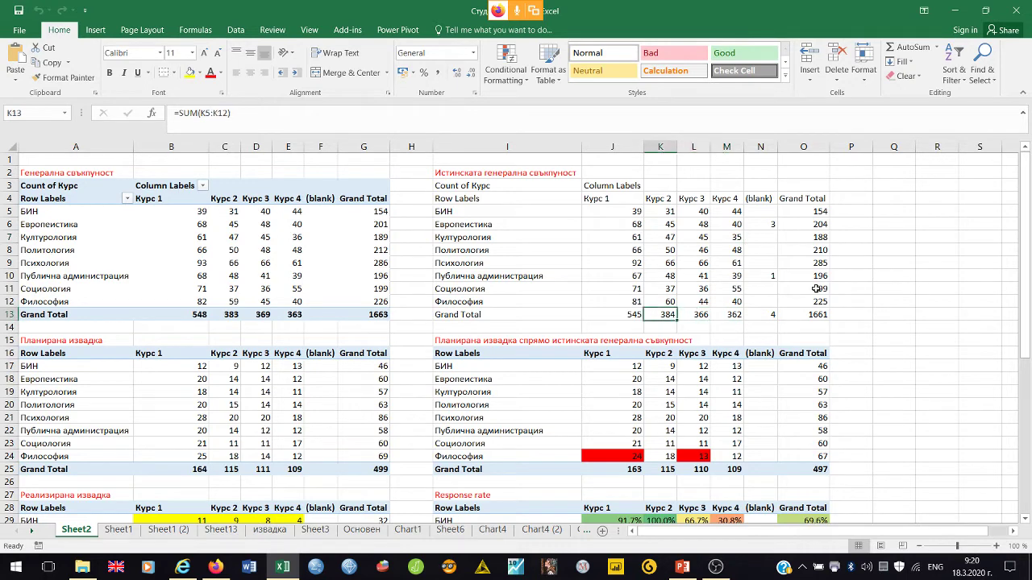
{"action": "key", "text": "Up"}
{"action": "key", "text": "Up"}
{"action": "key", "text": "Up"}
{"action": "key", "text": "Up"}
{"action": "key", "text": "Up"}
{"action": "key", "text": "Up"}
{"action": "key", "text": "Up"}
{"action": "key", "text": "Up"}
{"action": "key", "text": "Up"}
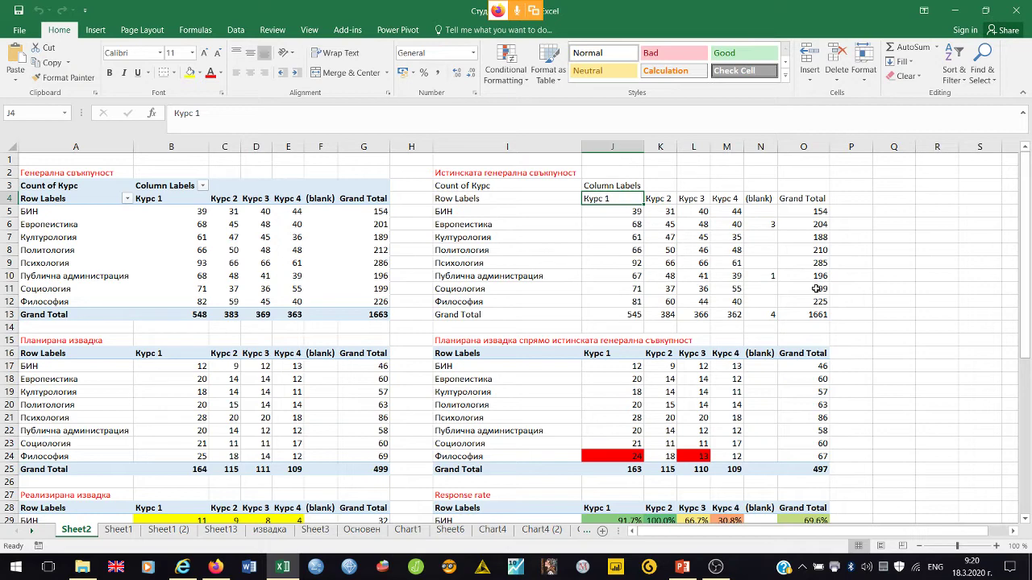
- Examine the planned-sample formula for БИН, Курс 1, the population cells it refers to, and the planned sample's grand total
{"action": "key", "text": "Down"}
{"action": "key", "text": "Down"}
{"action": "key", "text": "Down"}
{"action": "key", "text": "Down"}
{"action": "key", "text": "Down"}
{"action": "key", "text": "Down"}
{"action": "key", "text": "Down"}
{"action": "key", "text": "Down"}
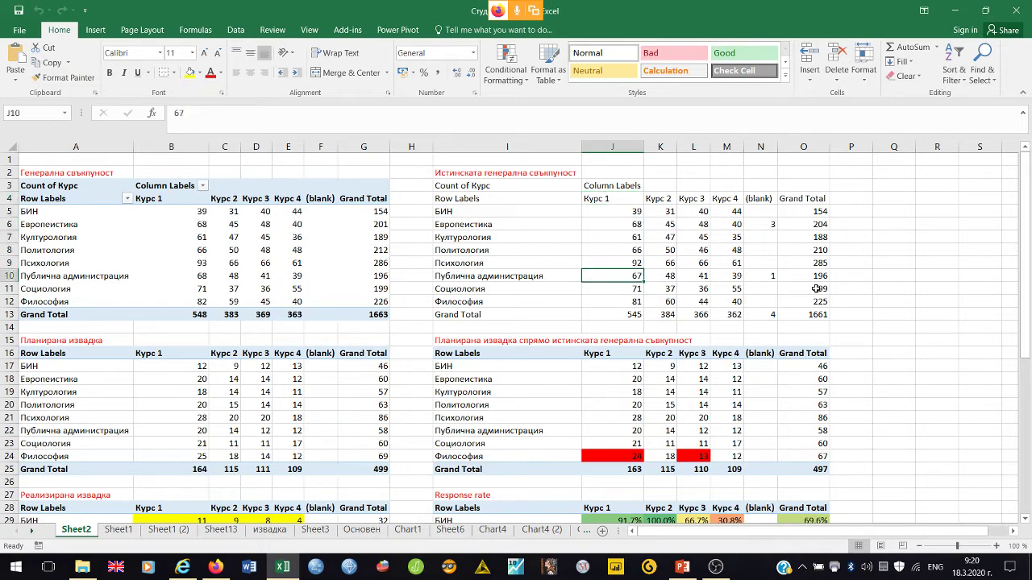
{"action": "key", "text": "Down"}
{"action": "key", "text": "Down"}
{"action": "key", "text": "Down"}
{"action": "key", "text": "Down"}
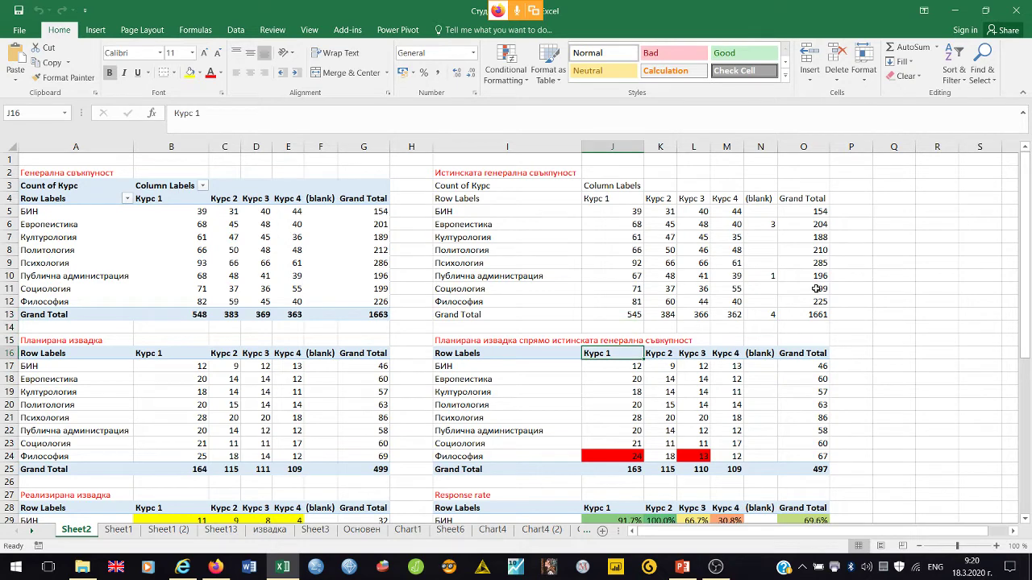
{"action": "key", "text": "Down"}
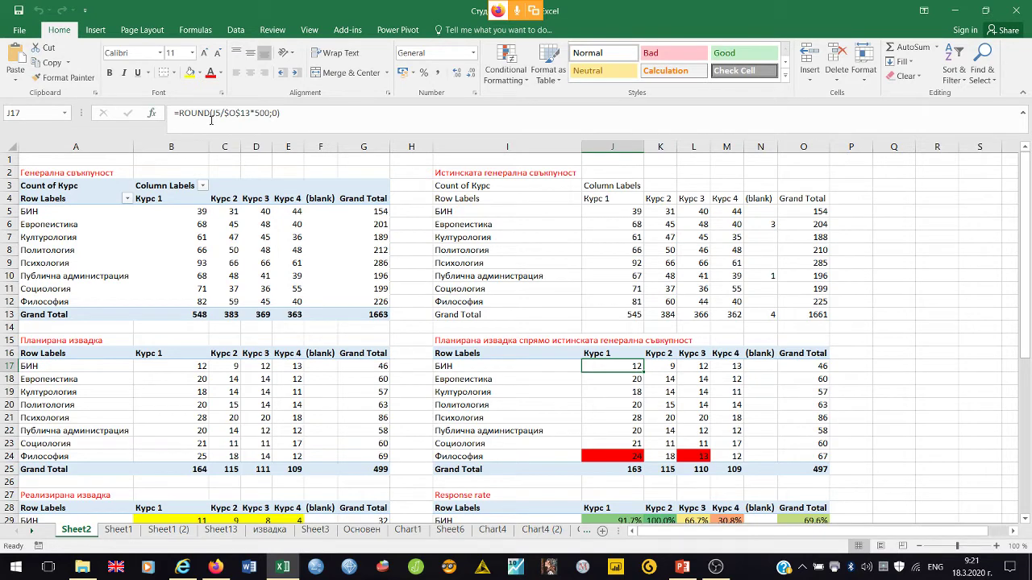
{"action": "left_click", "coordinate": [636, 212]}
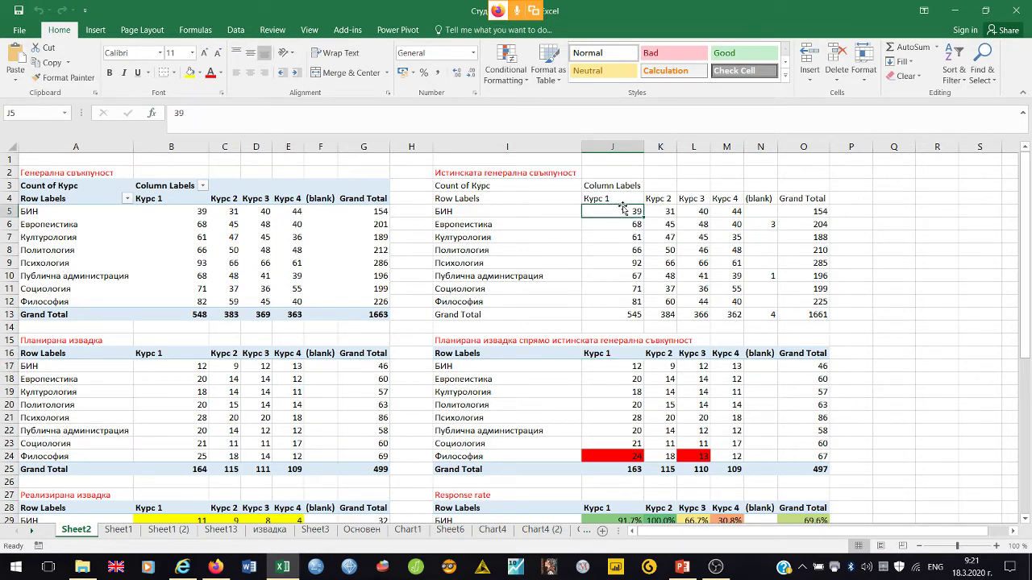
{"action": "left_click", "coordinate": [809, 317]}
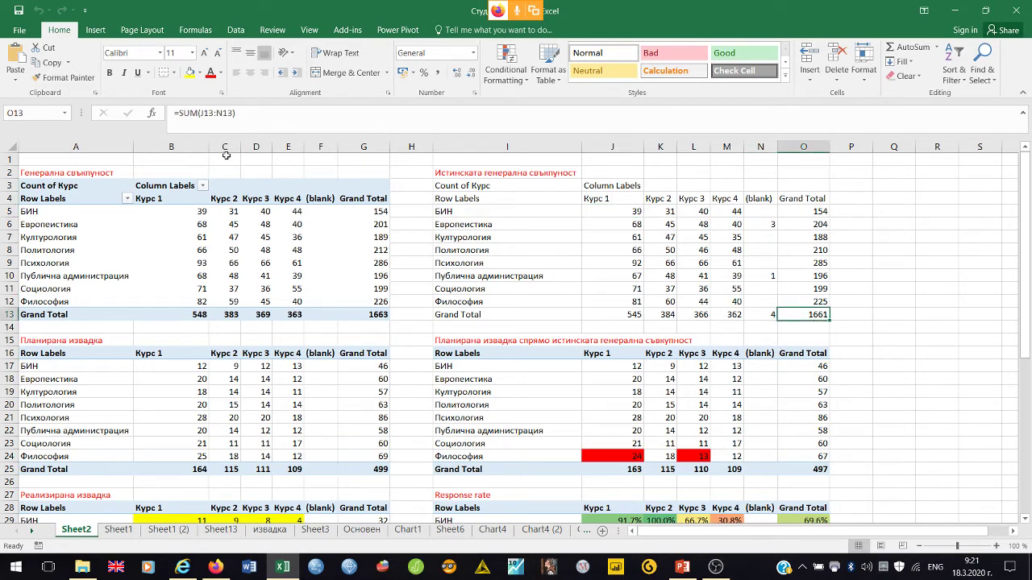
{"action": "left_click", "coordinate": [615, 370]}
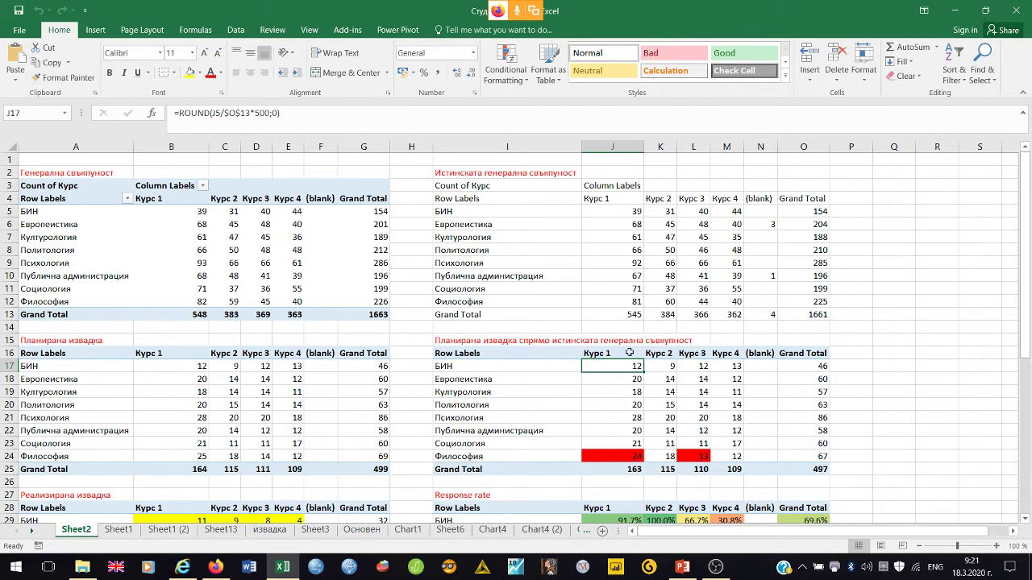
{"action": "left_click", "coordinate": [813, 473]}
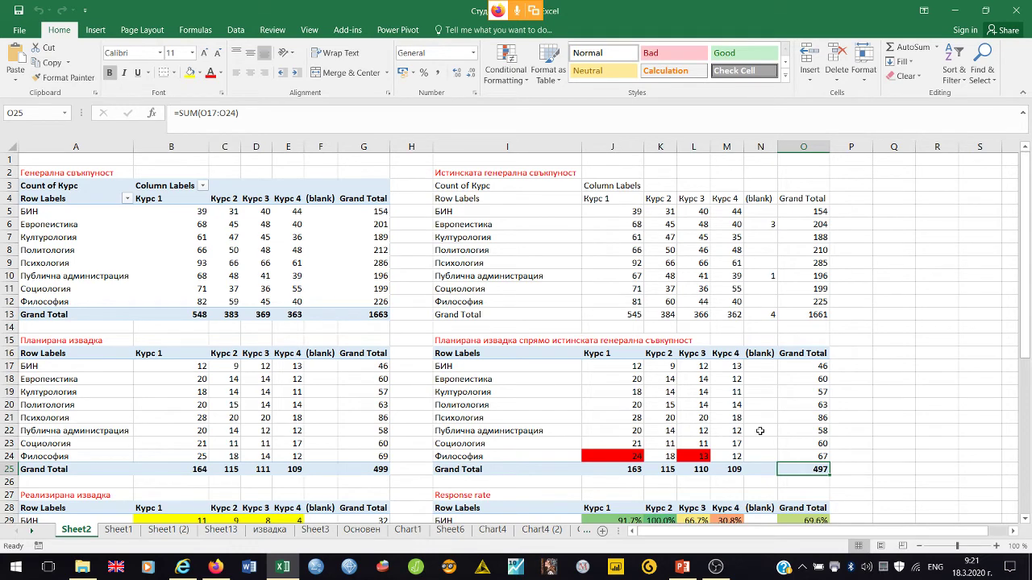
{"action": "left_click", "coordinate": [618, 363]}
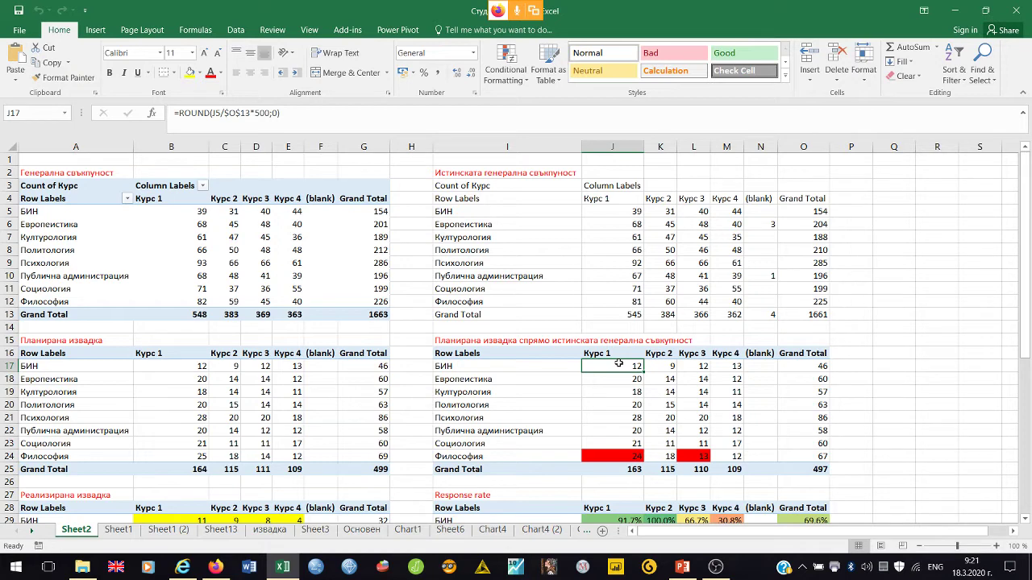
- Look through Sheet1 and Sheet1 (2), returning to the beginning of the numbered student list on Sheet1 (2)
{"action": "left_click", "coordinate": [118, 530]}
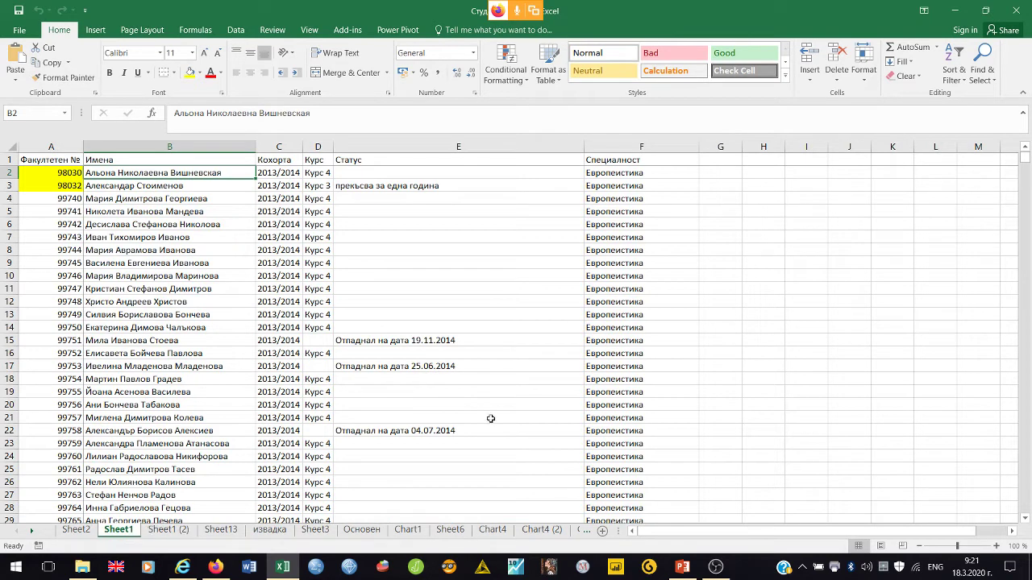
{"action": "left_click", "coordinate": [167, 530]}
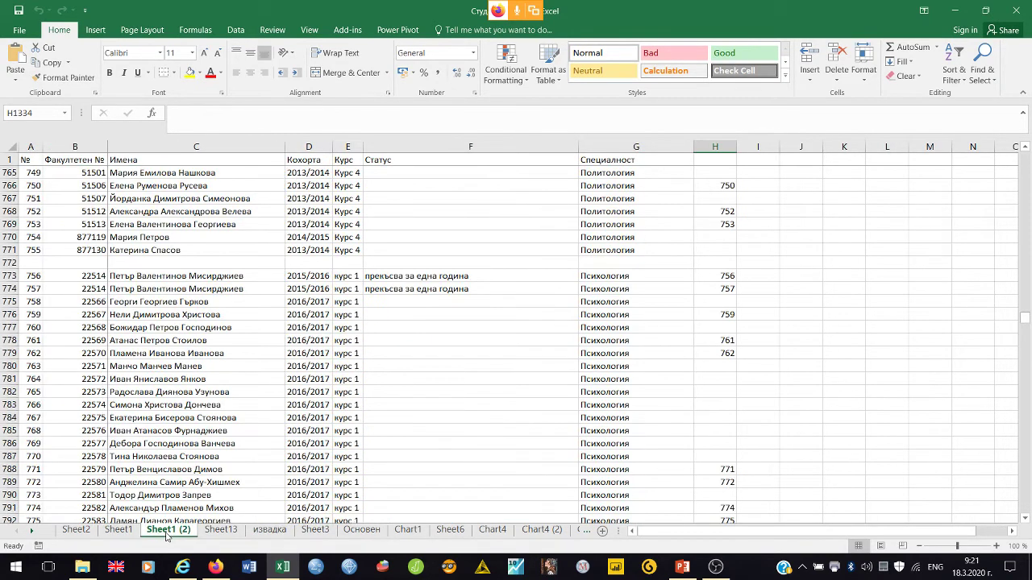
{"action": "scroll", "coordinate": [641, 315], "scroll_direction": "up", "scroll_amount": 3}
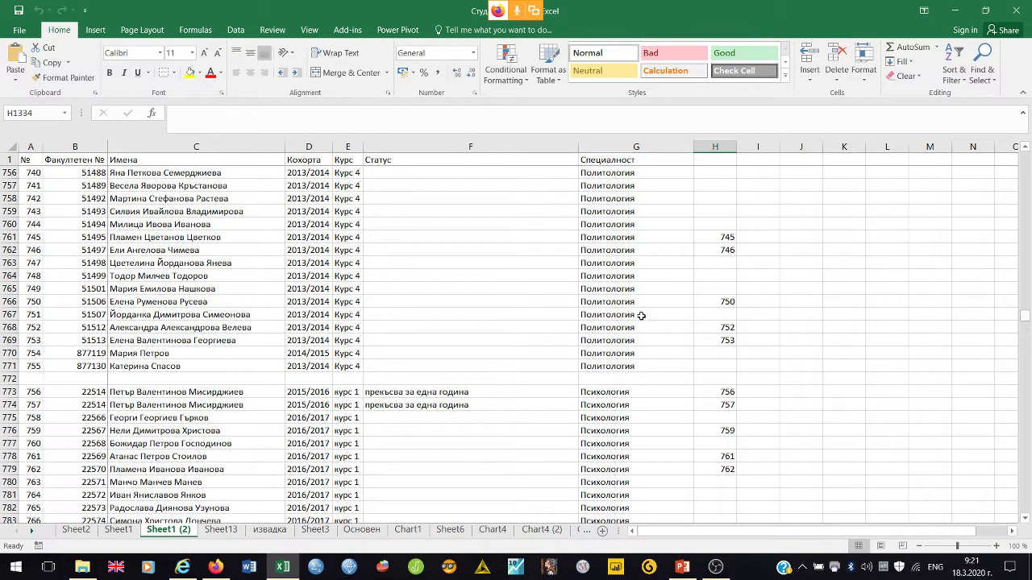
{"action": "scroll", "coordinate": [641, 315], "scroll_direction": "up", "scroll_amount": 18}
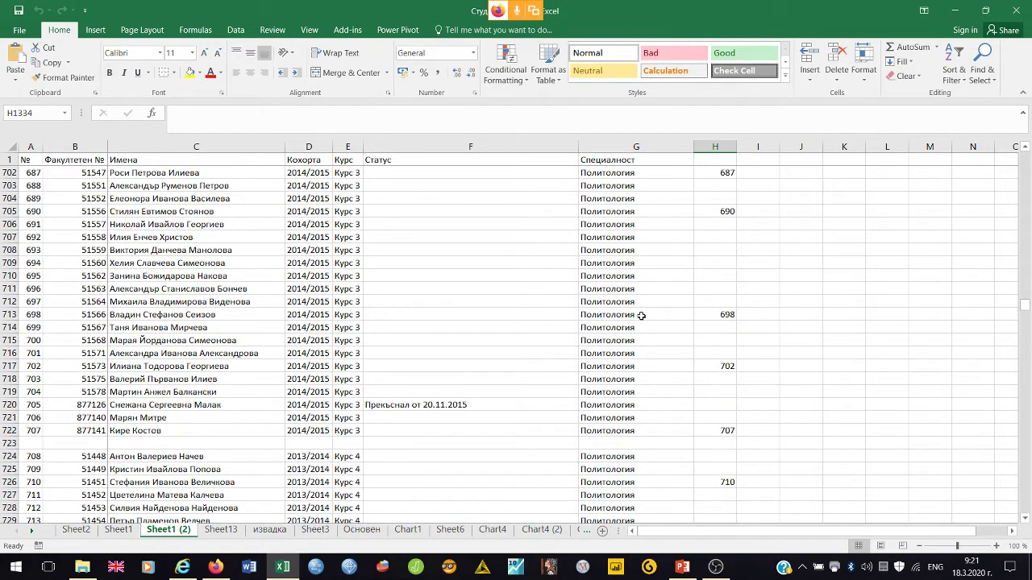
{"action": "scroll", "coordinate": [642, 313], "scroll_direction": "up", "scroll_amount": 20}
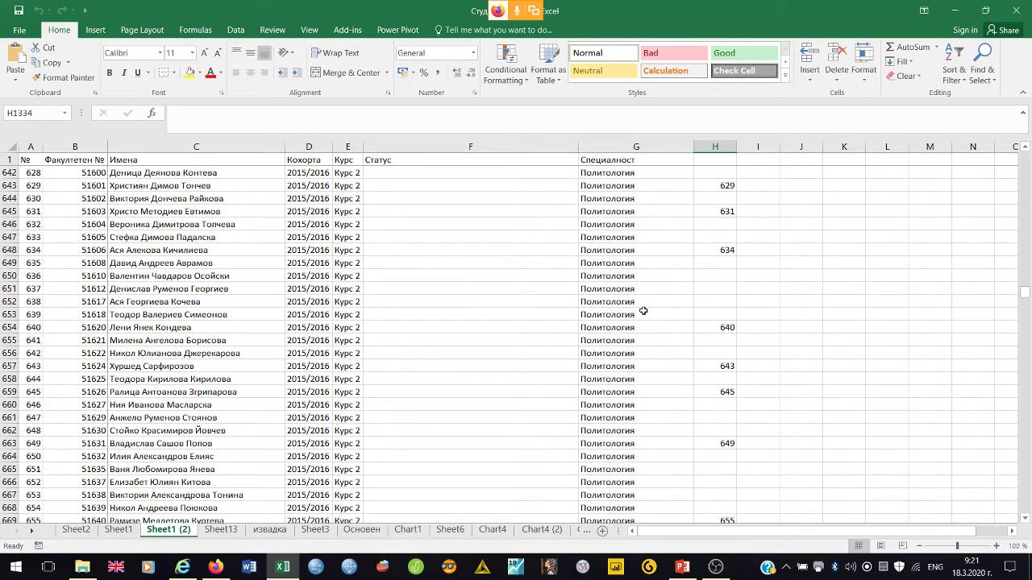
{"action": "scroll", "coordinate": [644, 306], "scroll_direction": "up", "scroll_amount": 18}
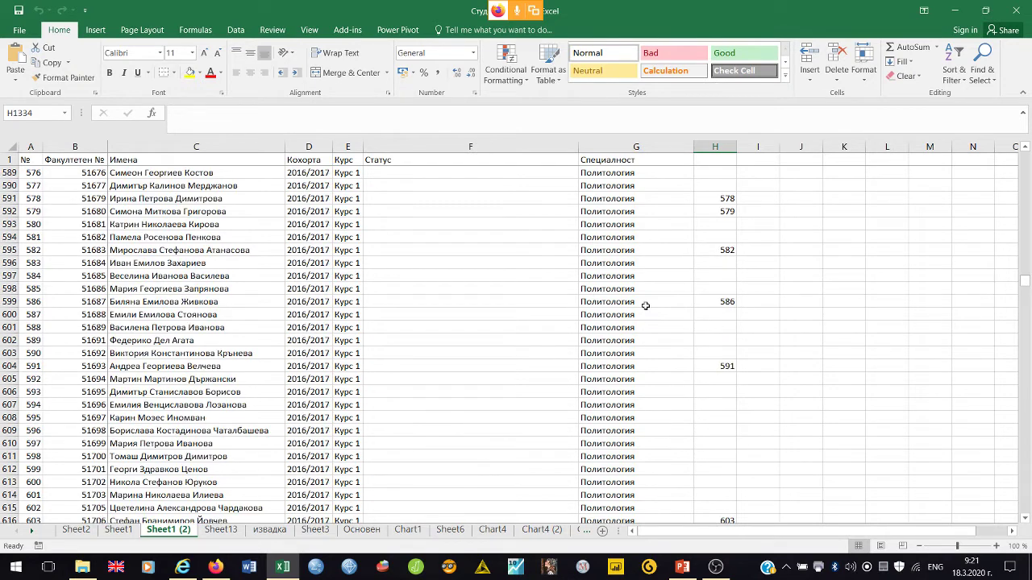
{"action": "key", "text": "ctrl+Home"}
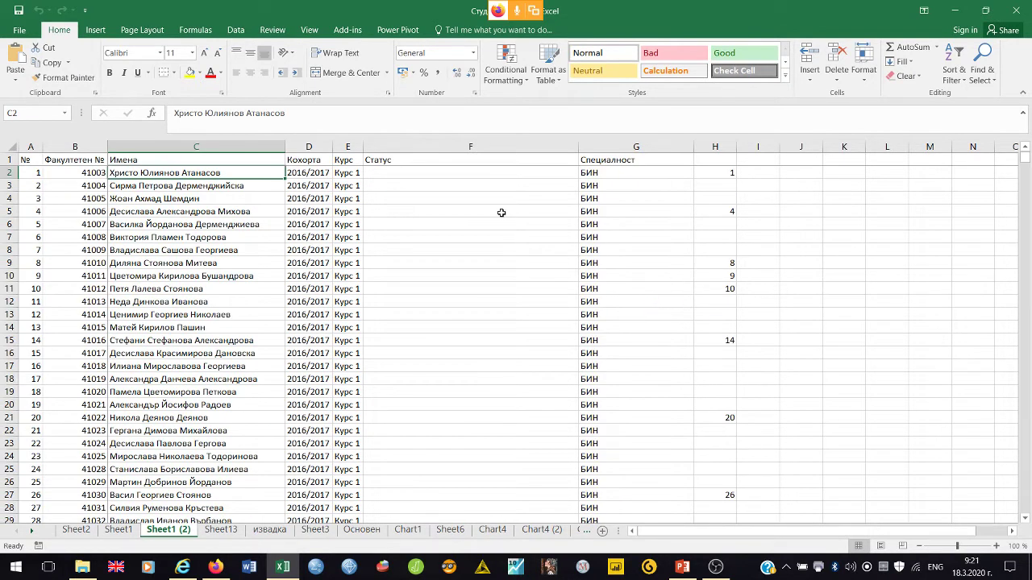
- Examine which student numbers are marked in column H of Sheet1 (2) for the БИН programme, Курс 1
{"action": "scroll", "coordinate": [411, 257], "scroll_direction": "down", "scroll_amount": 2}
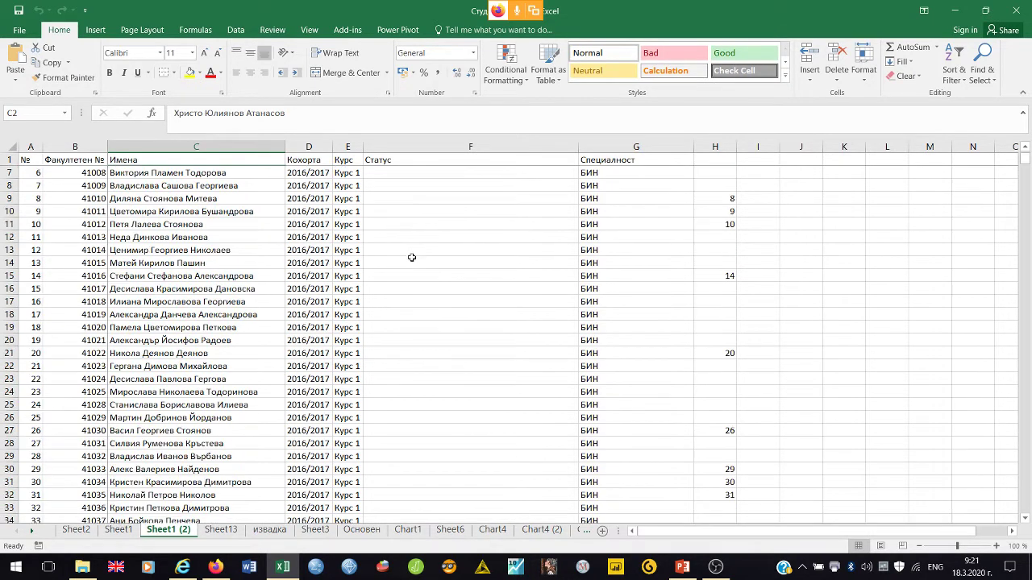
{"action": "scroll", "coordinate": [411, 258], "scroll_direction": "down", "scroll_amount": 8}
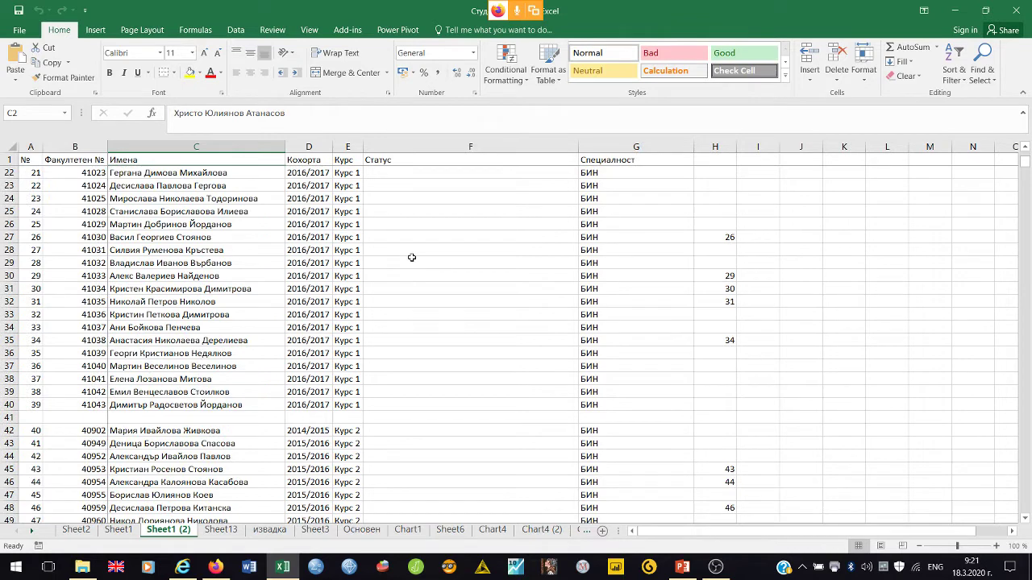
{"action": "left_click", "coordinate": [352, 290]}
{"action": "key", "text": "Right"}
{"action": "key", "text": "Right"}
{"action": "key", "text": "Right"}
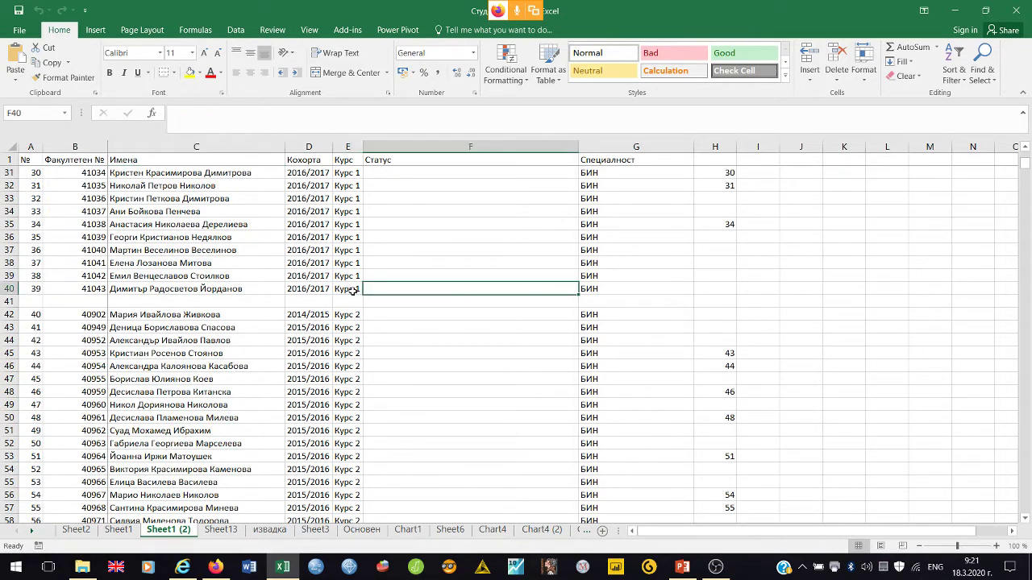
{"action": "key", "text": "Up"}
{"action": "key", "text": "Up"}
{"action": "key", "text": "Up"}
{"action": "key", "text": "Up"}
{"action": "key", "text": "Up"}
{"action": "key", "text": "Up"}
{"action": "key", "text": "Up"}
{"action": "key", "text": "Up"}
{"action": "key", "text": "Up"}
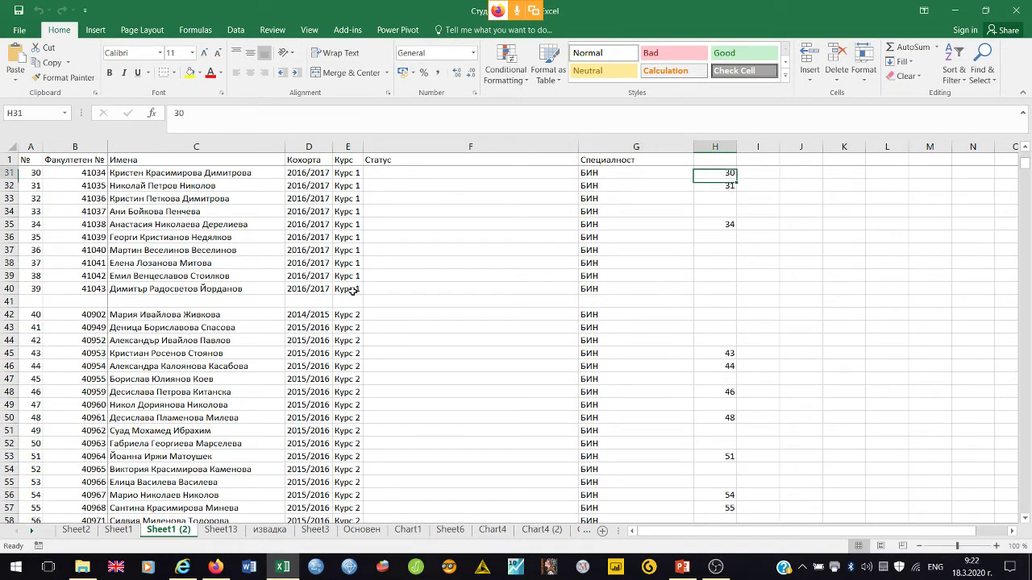
{"action": "key", "text": "Up"}
{"action": "key", "text": "Up"}
{"action": "key", "text": "Up"}
{"action": "key", "text": "Up"}
{"action": "key", "text": "Up"}
{"action": "key", "text": "Up"}
{"action": "key", "text": "Up"}
{"action": "key", "text": "Up"}
{"action": "key", "text": "Up"}
{"action": "key", "text": "Up"}
{"action": "key", "text": "Up"}
{"action": "key", "text": "Up"}
{"action": "key", "text": "Up"}
{"action": "key", "text": "Up"}
{"action": "key", "text": "Up"}
{"action": "key", "text": "Up"}
{"action": "key", "text": "Up"}
{"action": "key", "text": "Up"}
{"action": "key", "text": "Up"}
{"action": "key", "text": "Up"}
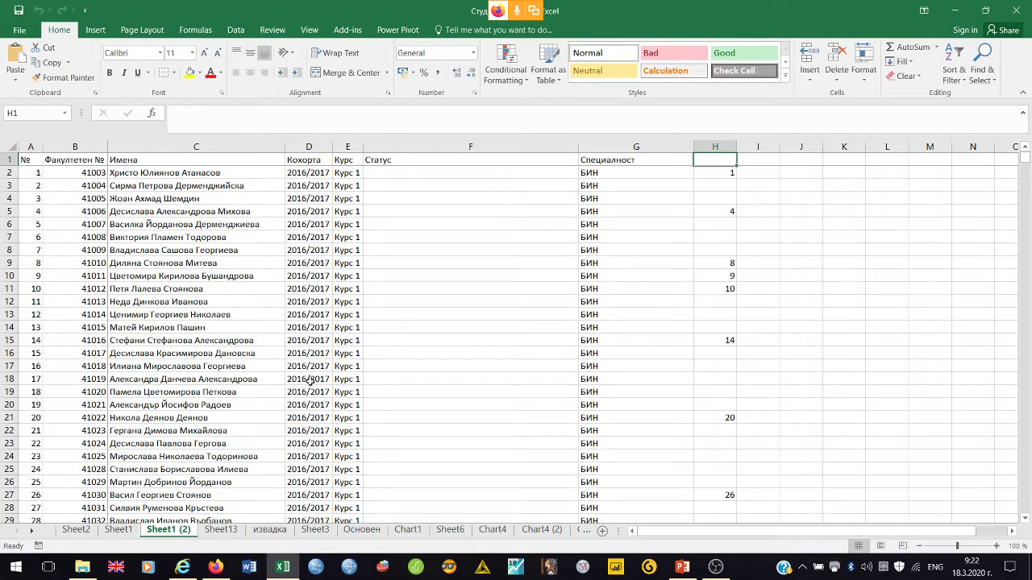
{"action": "scroll", "coordinate": [401, 426], "scroll_direction": "down", "scroll_amount": 1}
{"action": "scroll", "coordinate": [401, 426], "scroll_direction": "down", "scroll_amount": 8}
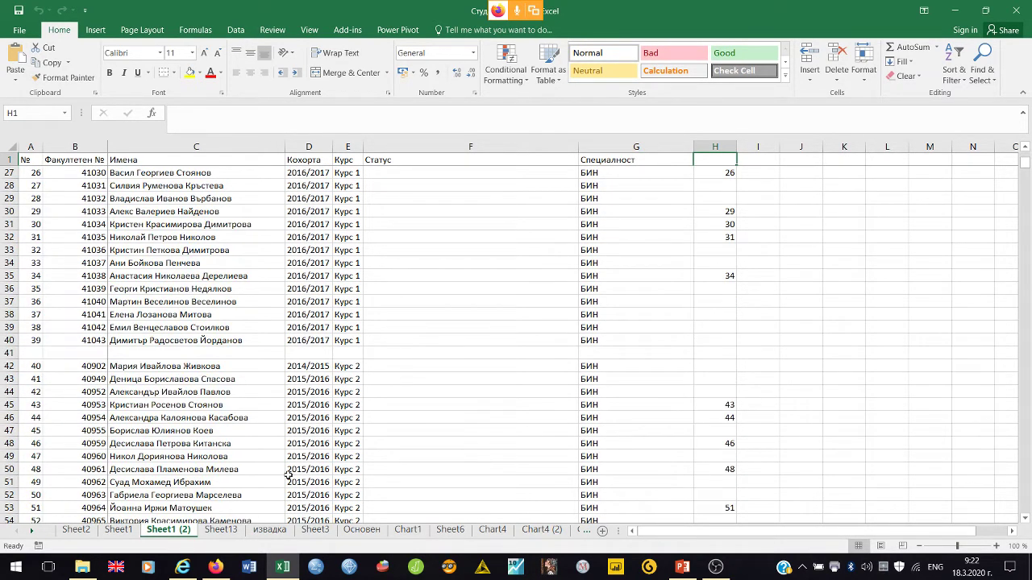
- Return to Sheet2 and examine the realized sample for БИН, Курс 1 and the corresponding response rate formula
{"action": "left_click", "coordinate": [75, 531]}
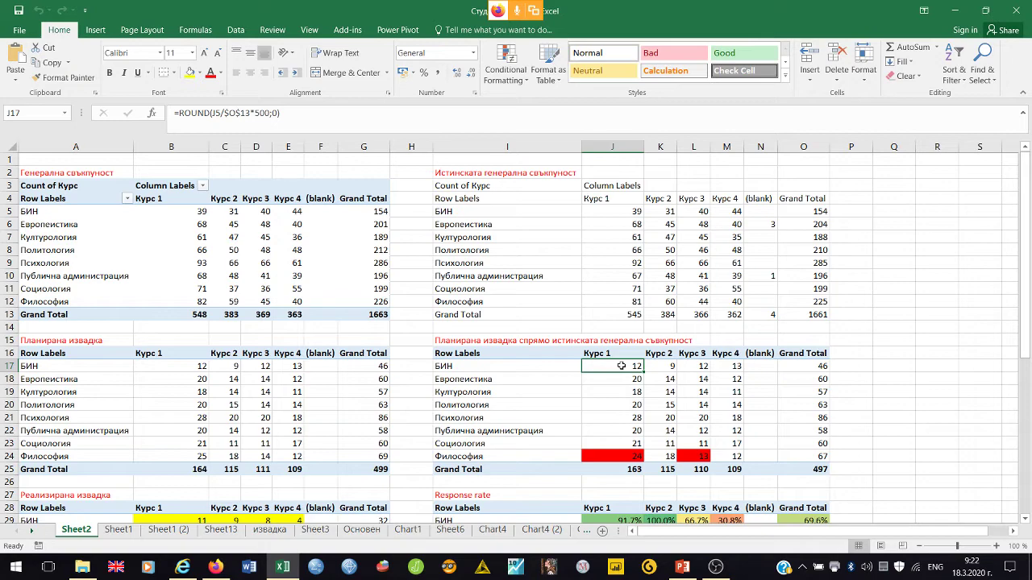
{"action": "scroll", "coordinate": [621, 366], "scroll_direction": "down", "scroll_amount": 3}
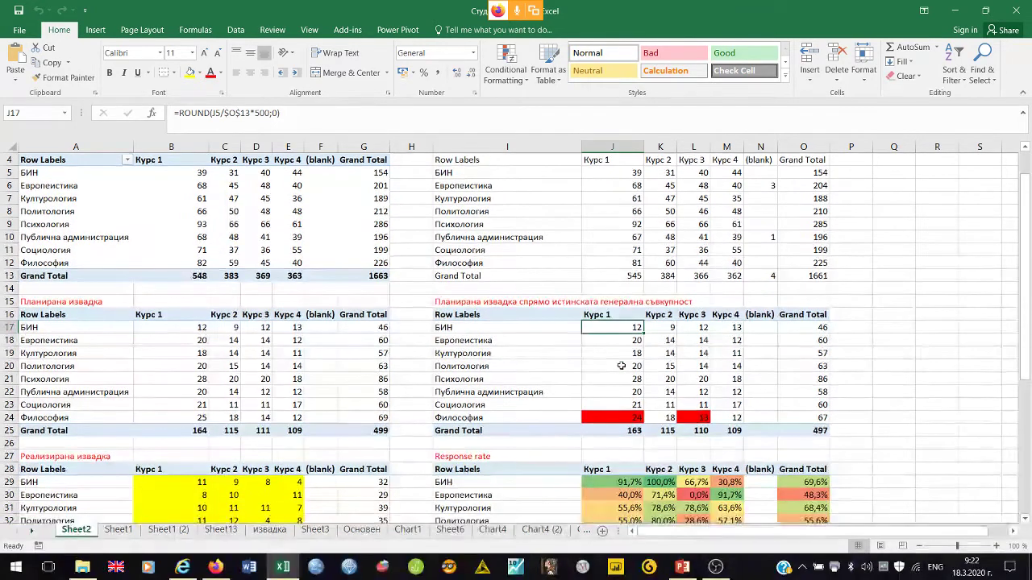
{"action": "scroll", "coordinate": [621, 366], "scroll_direction": "down", "scroll_amount": 1}
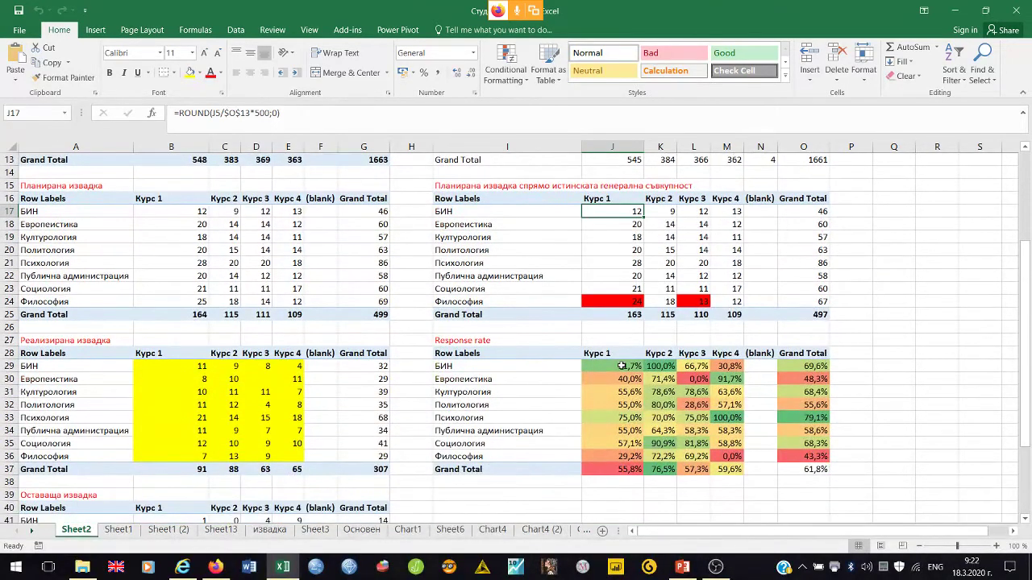
{"action": "left_click", "coordinate": [146, 368]}
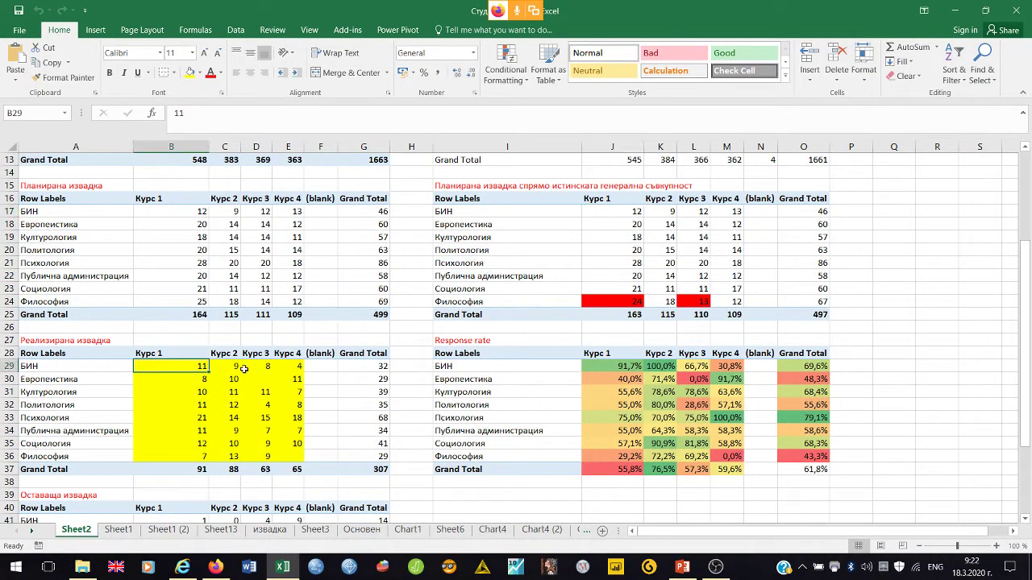
{"action": "left_click", "coordinate": [626, 367]}
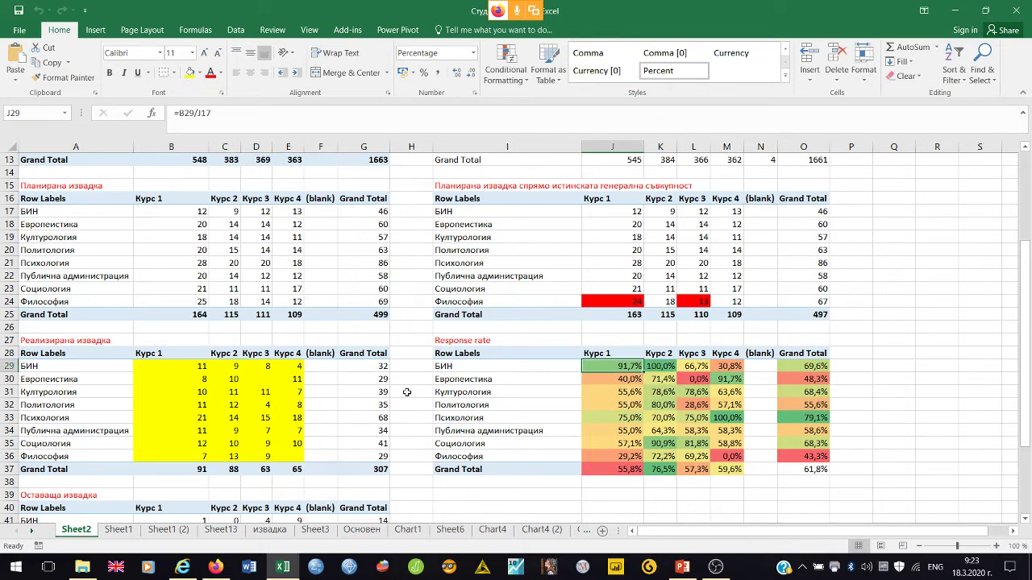
- Review the "Оставаща извадка" table on Sheet2, then return to the population tables at the start of the sheet
{"action": "scroll", "coordinate": [407, 392], "scroll_direction": "right", "scroll_amount": 1}
{"action": "scroll", "coordinate": [407, 392], "scroll_direction": "left", "scroll_amount": 1}
{"action": "scroll", "coordinate": [407, 392], "scroll_direction": "down", "scroll_amount": 3}
{"action": "scroll", "coordinate": [407, 392], "scroll_direction": "down", "scroll_amount": 1}
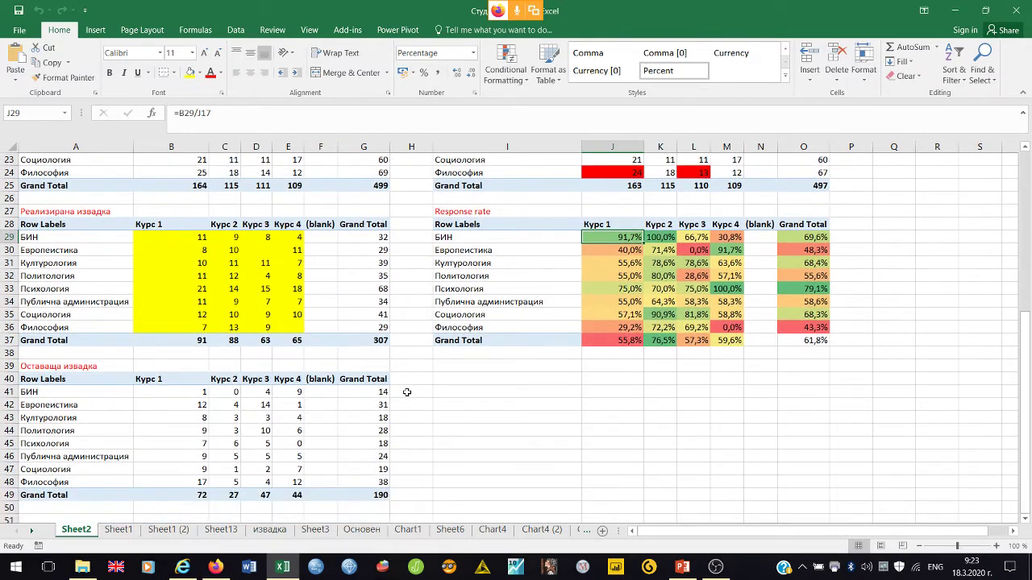
{"action": "scroll", "coordinate": [407, 392], "scroll_direction": "up", "scroll_amount": 6}
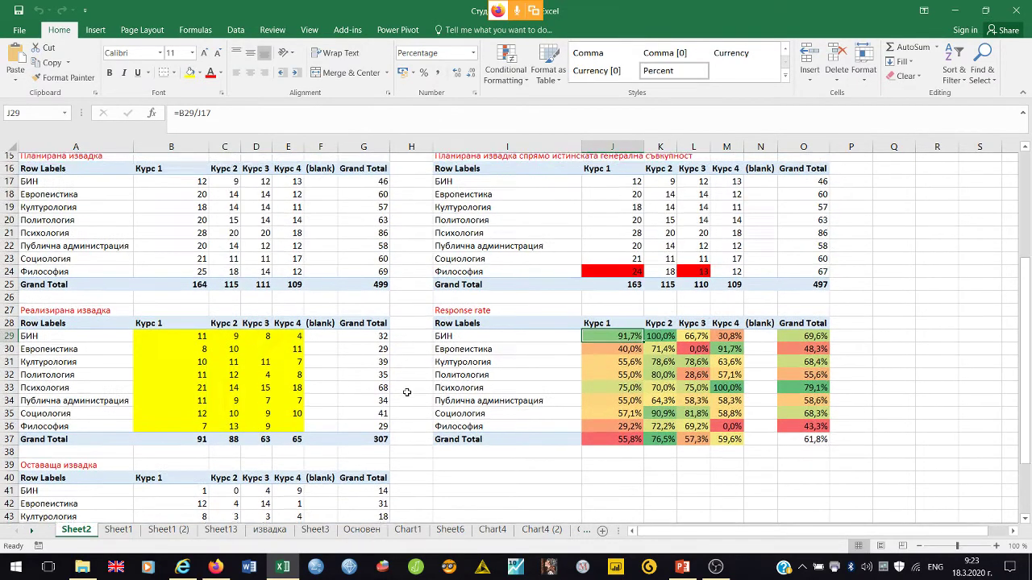
{"action": "scroll", "coordinate": [407, 392], "scroll_direction": "up", "scroll_amount": 2}
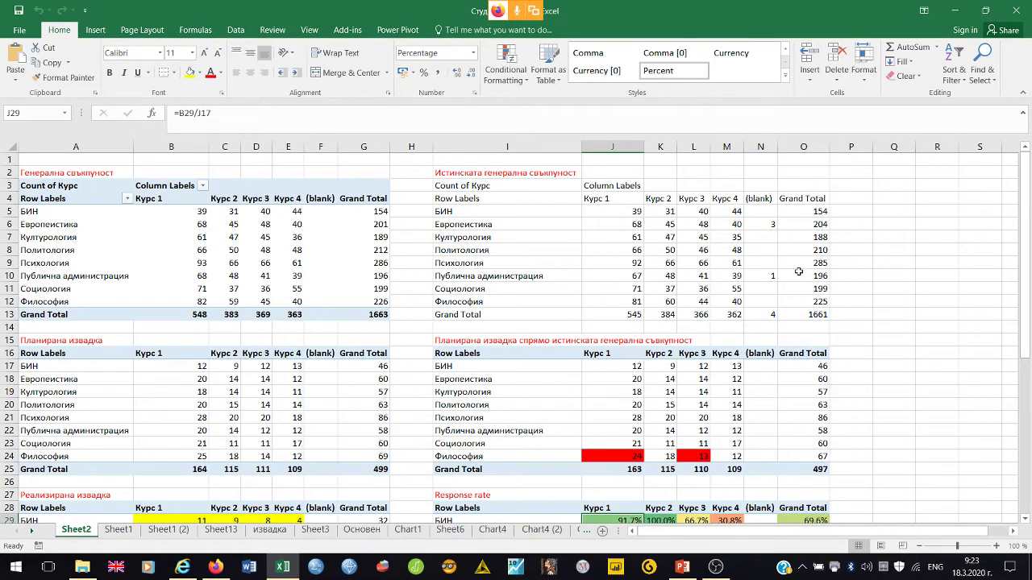
- Close the student workbook, switch to PowerPoint and start the slide show on statistical estimation and confidence intervals
{"action": "left_click", "coordinate": [1017, 10]}
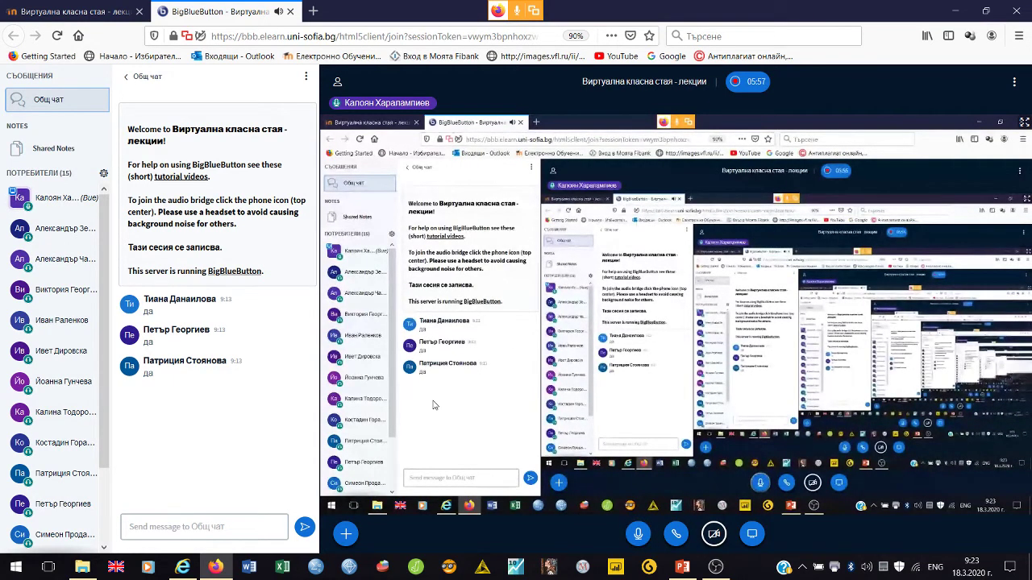
{"action": "left_click", "coordinate": [683, 570]}
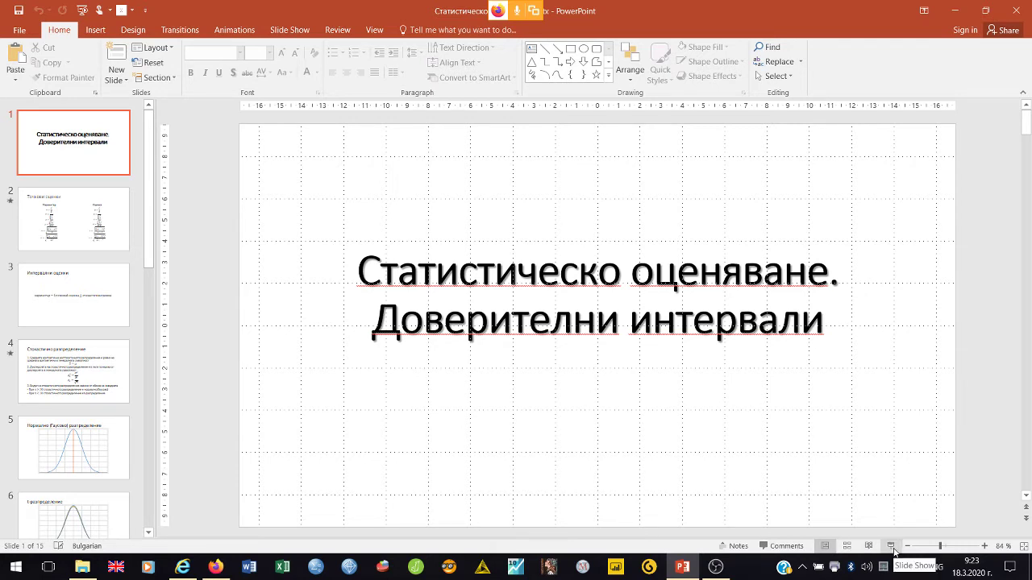
{"action": "left_click", "coordinate": [891, 547]}
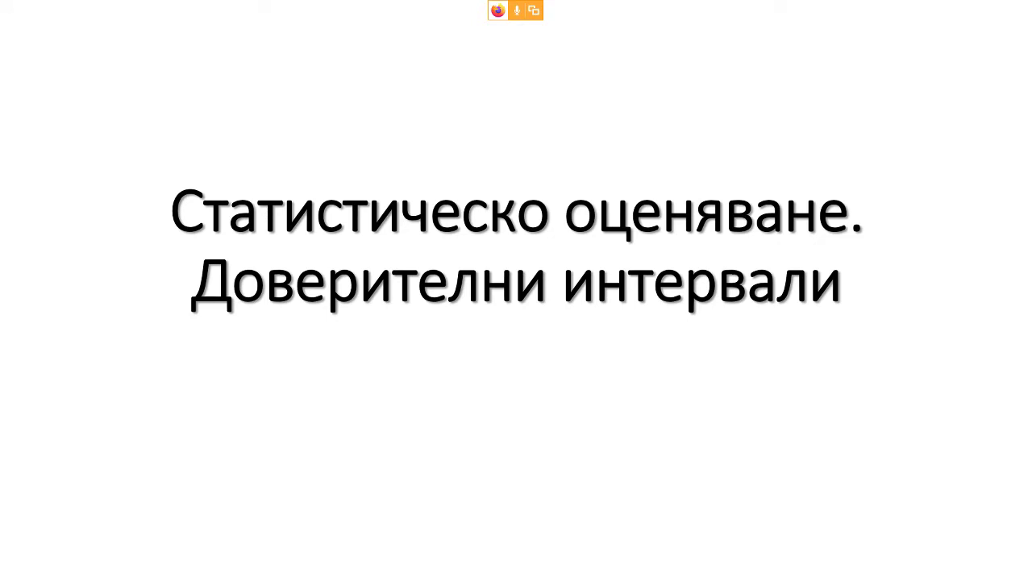